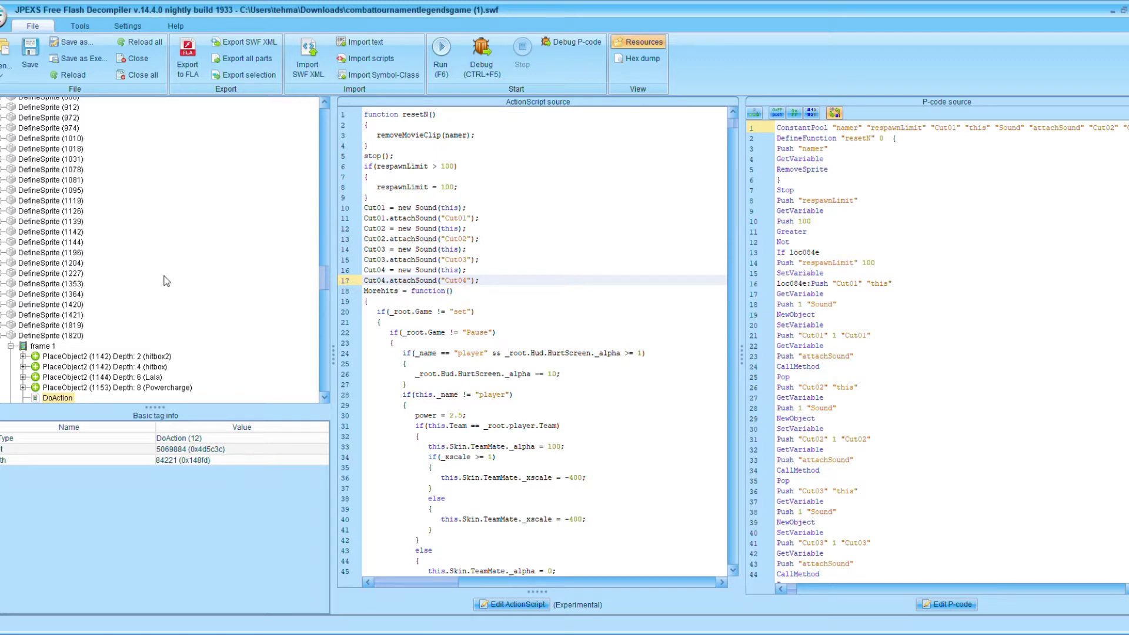
{"action": "scroll", "coordinate": [170, 267], "scroll_direction": "down", "scroll_amount": 3}
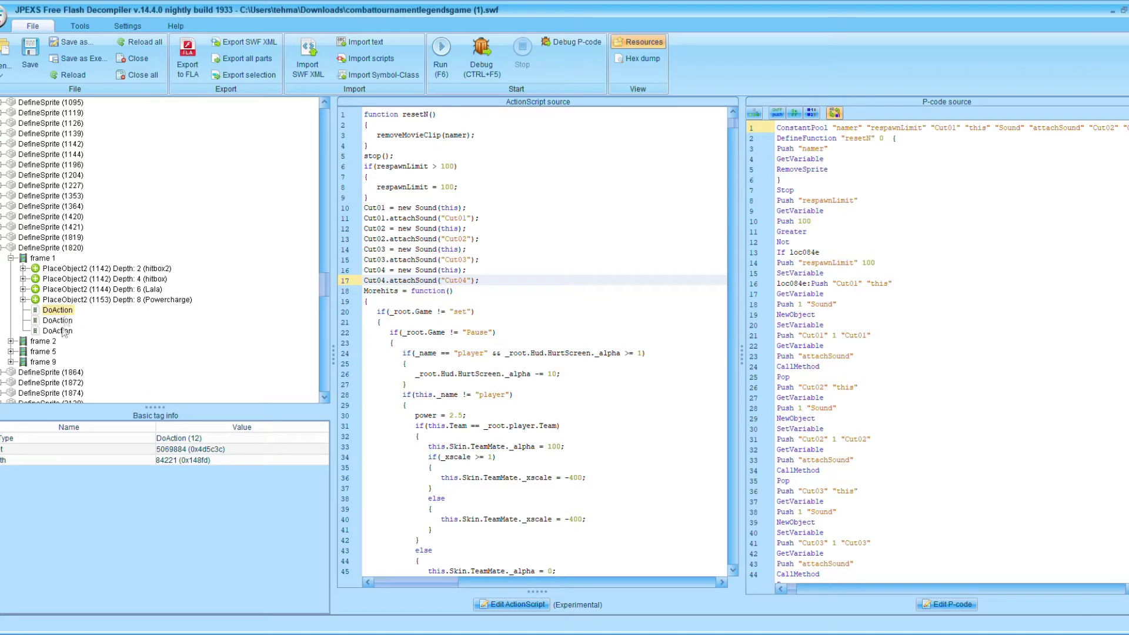
Find the Normal AI mode block and locate the first Attack20 gotoAndPlay call near line 1814
{"action": "left_click", "coordinate": [462, 323]}
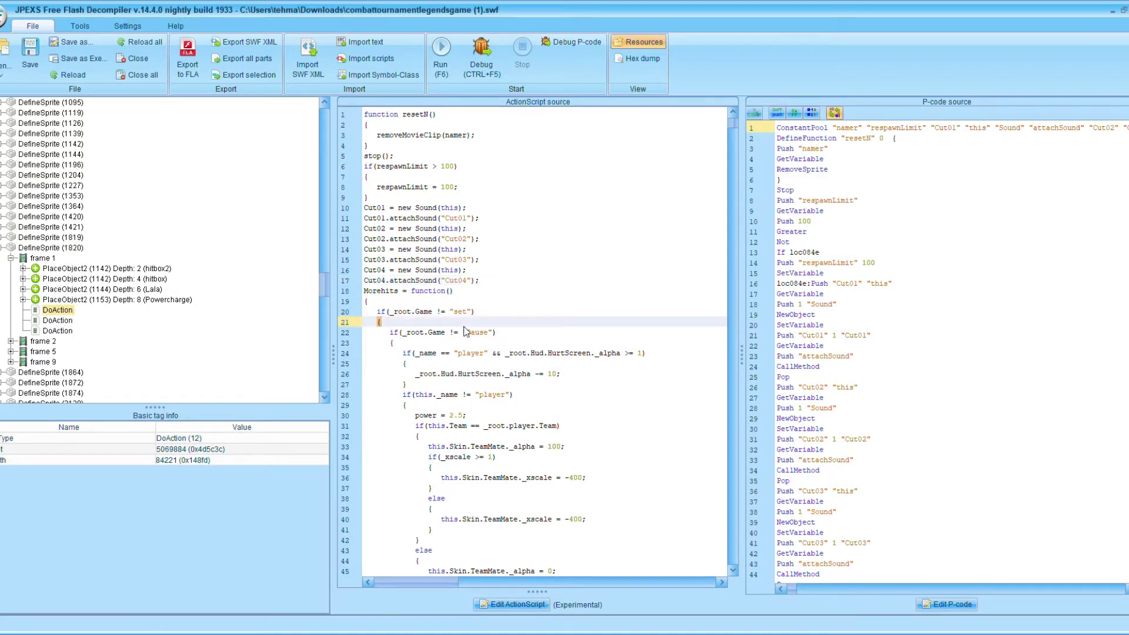
{"action": "key", "text": "F3"}
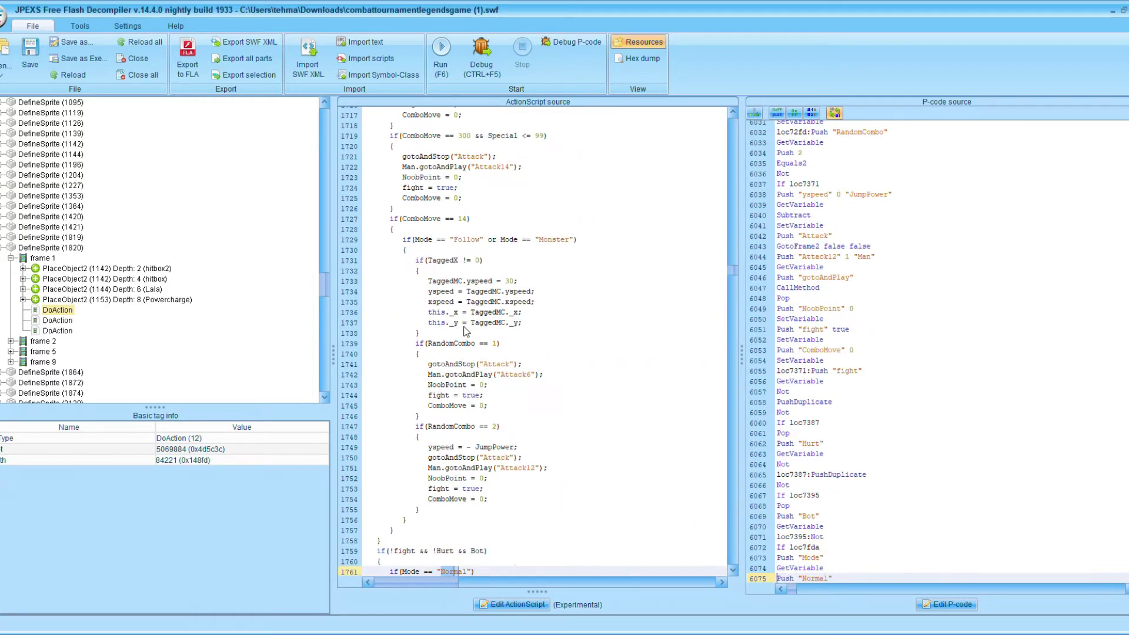
{"action": "scroll", "coordinate": [465, 331], "scroll_direction": "down", "scroll_amount": 9}
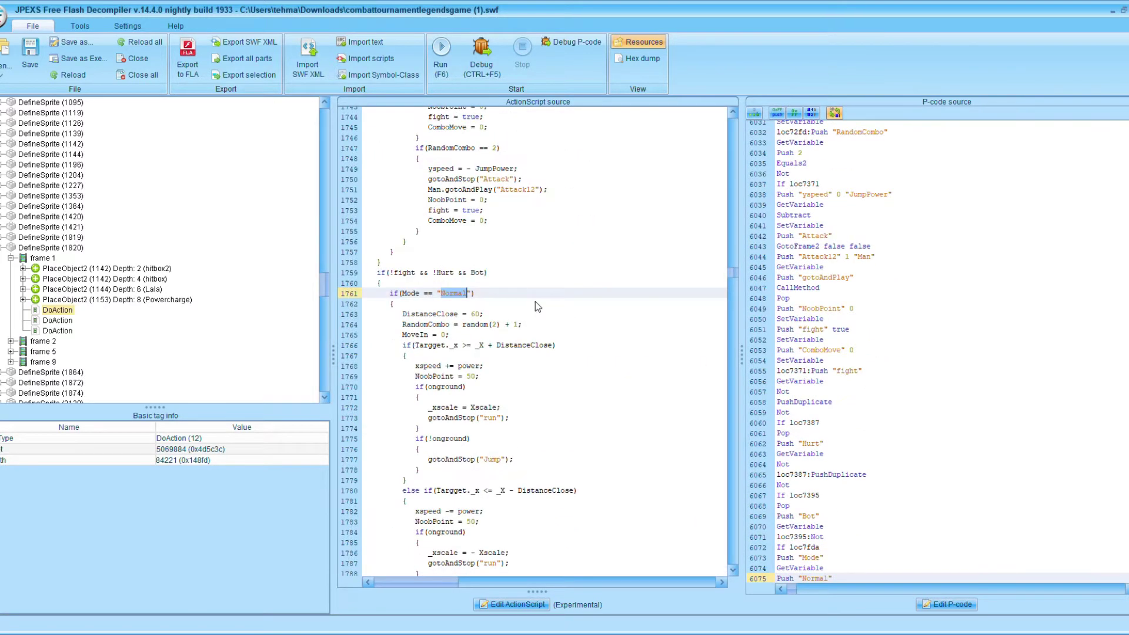
{"action": "left_click", "coordinate": [496, 335]}
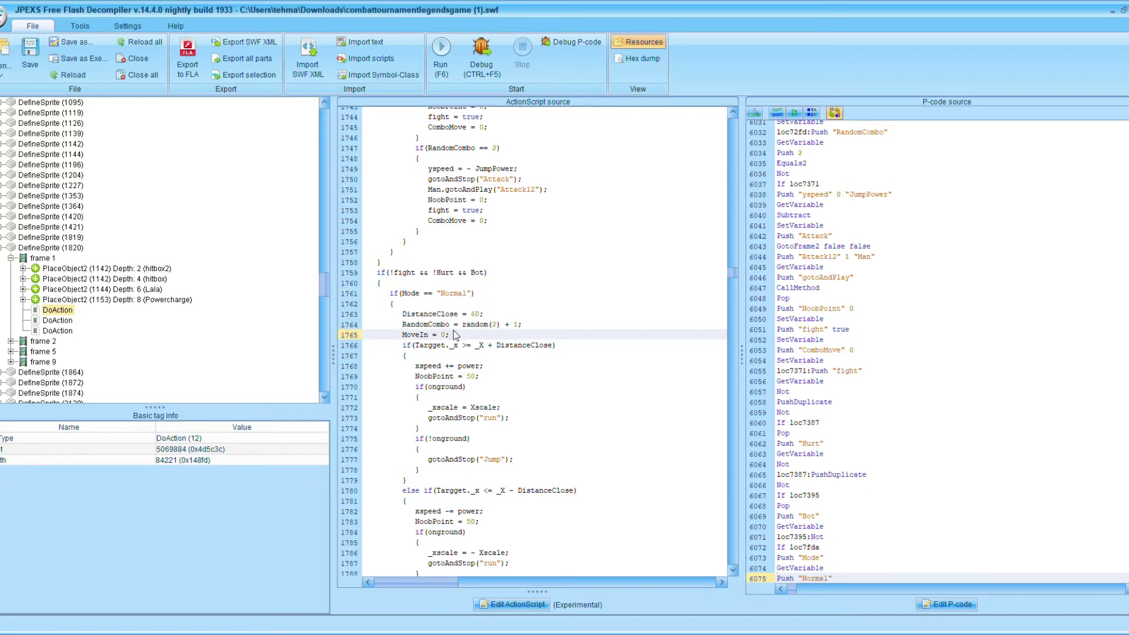
{"action": "left_click_drag", "start_coordinate": [452, 334], "coordinate": [402, 335]}
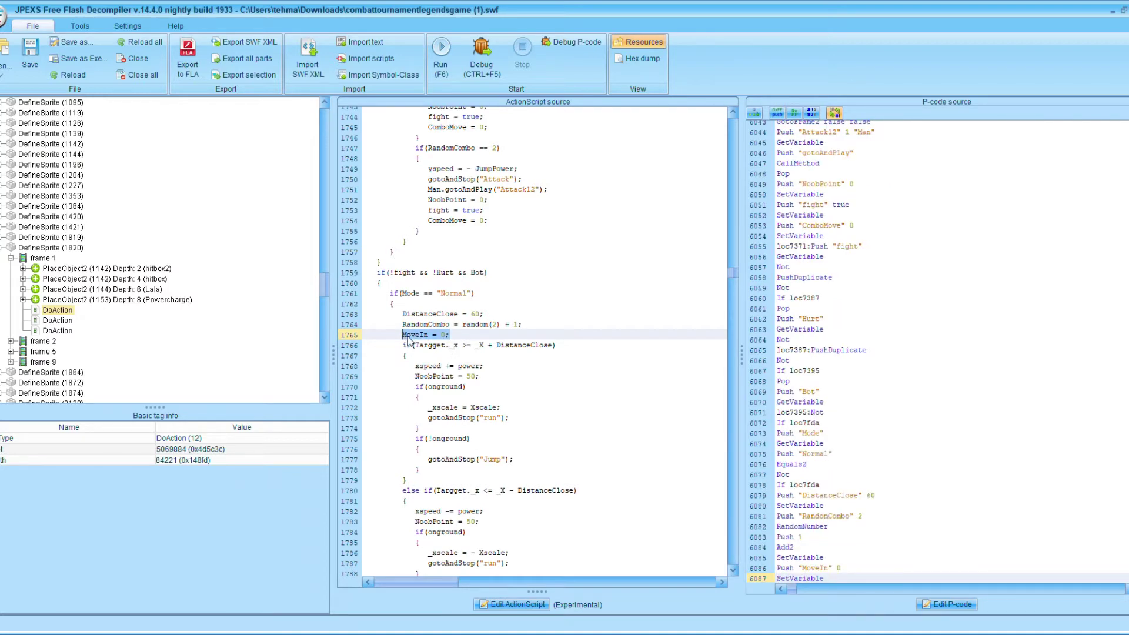
{"action": "scroll", "coordinate": [441, 352], "scroll_direction": "down", "scroll_amount": 10}
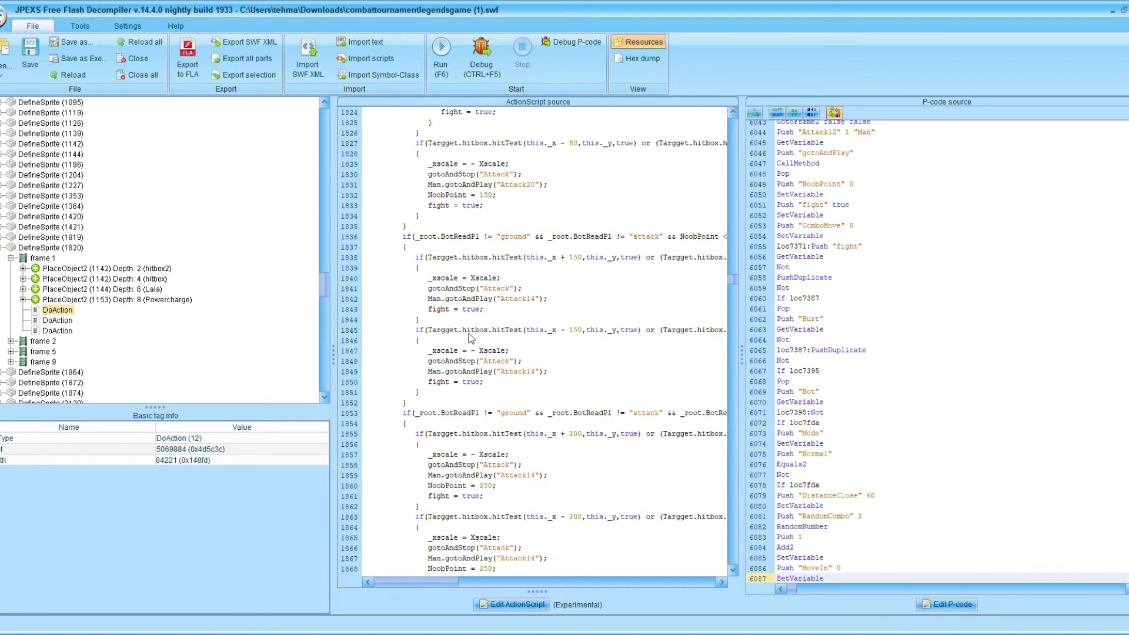
{"action": "scroll", "coordinate": [468, 339], "scroll_direction": "down", "scroll_amount": 5}
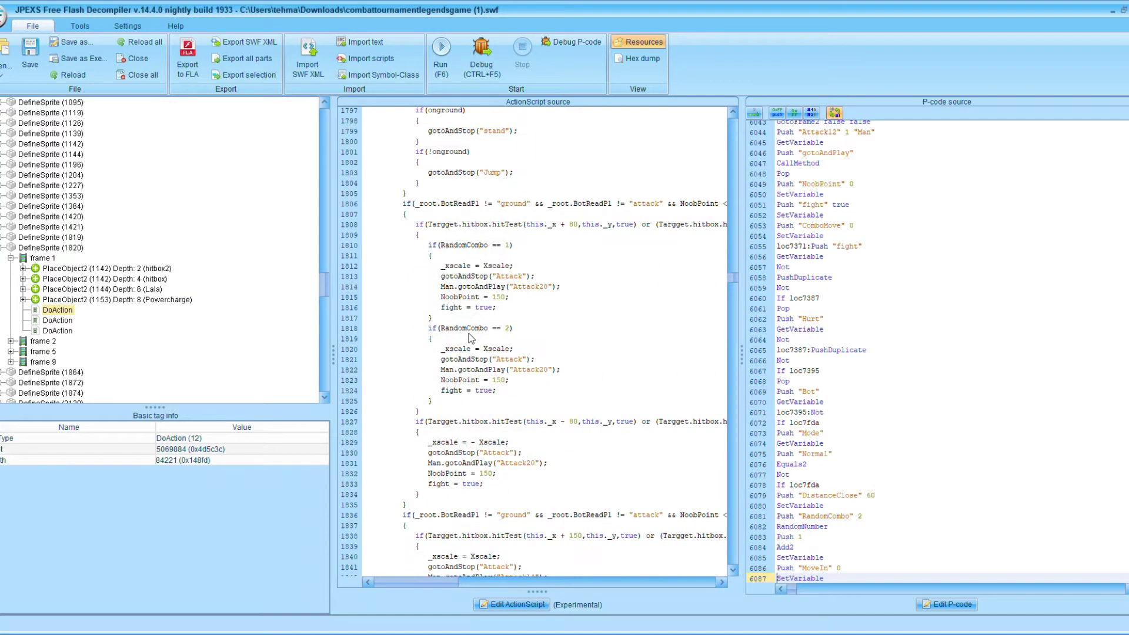
{"action": "left_click", "coordinate": [548, 288]}
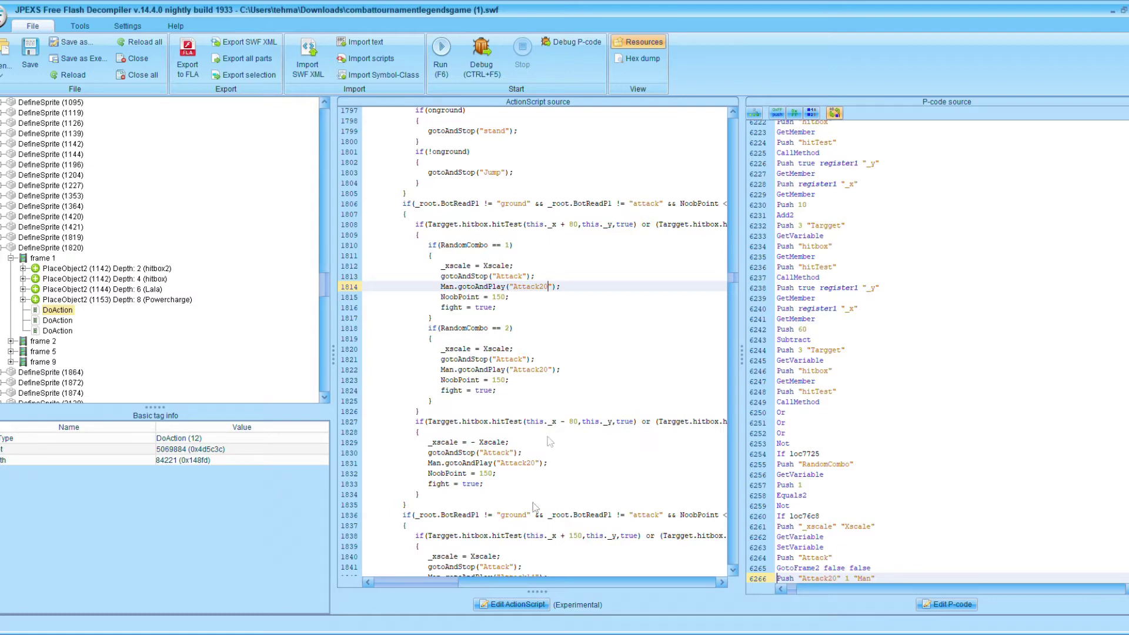
Change the Attack20 calls on lines 1814, 1822 and 1831 to Attack12, then save the script
{"action": "left_click", "coordinate": [517, 604]}
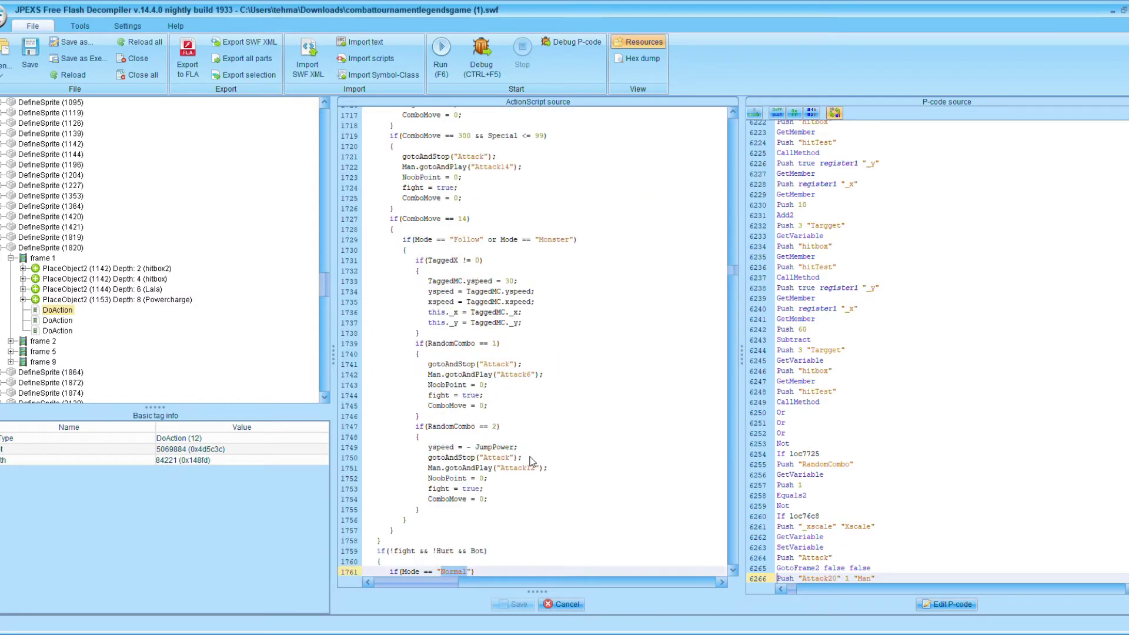
{"action": "scroll", "coordinate": [614, 435], "scroll_direction": "down", "scroll_amount": 10}
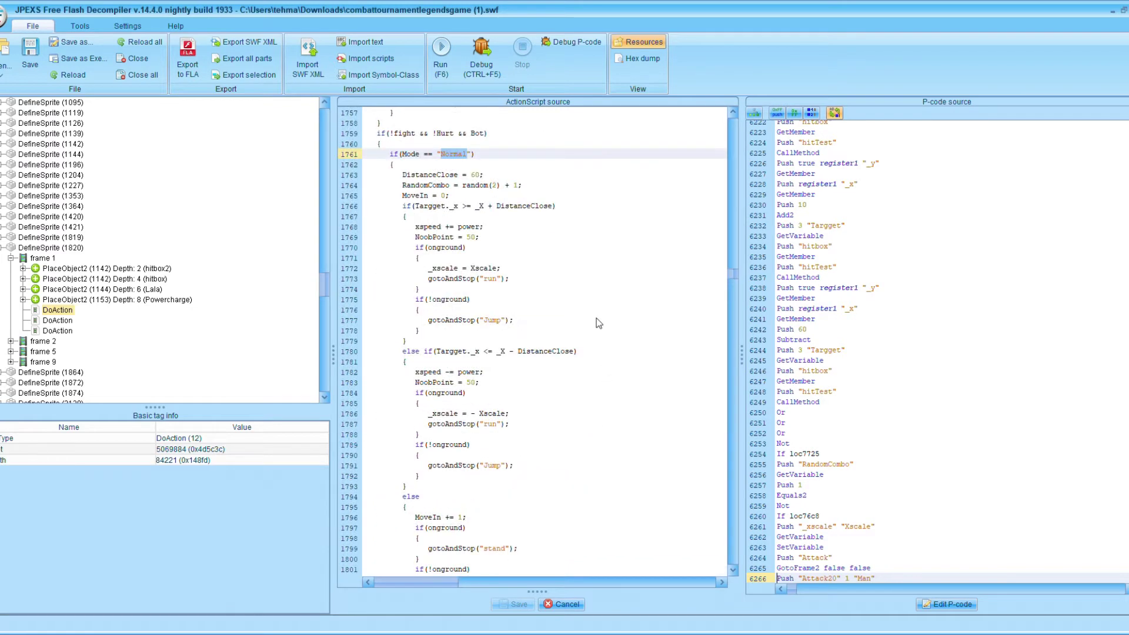
{"action": "scroll", "coordinate": [587, 528], "scroll_direction": "down", "scroll_amount": 15}
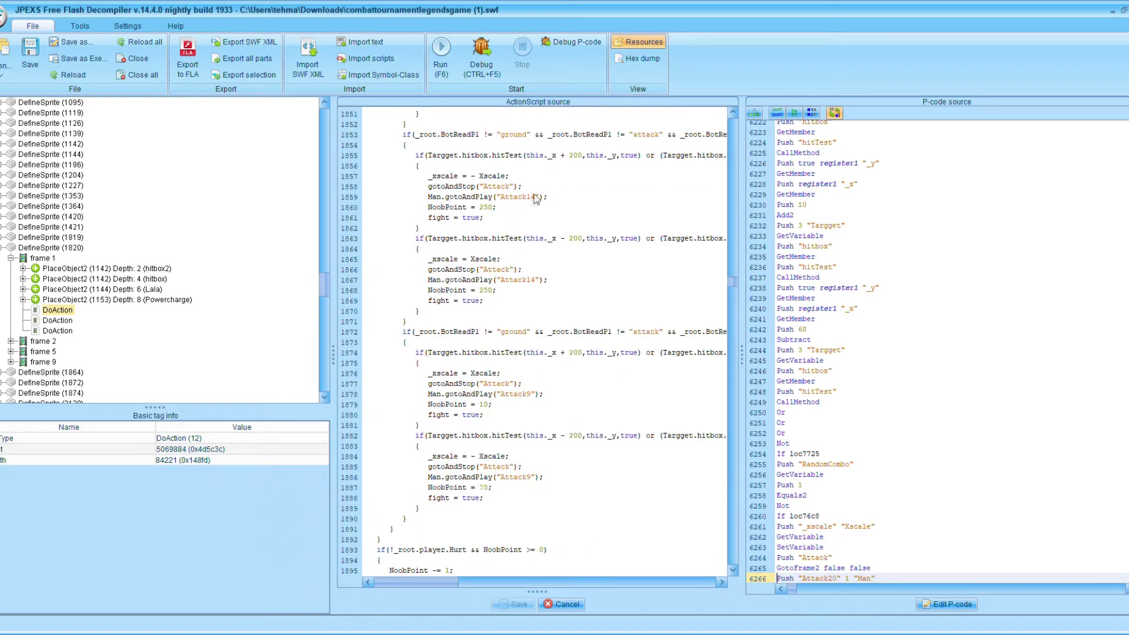
{"action": "scroll", "coordinate": [531, 212], "scroll_direction": "down", "scroll_amount": 3}
{"action": "scroll", "coordinate": [549, 335], "scroll_direction": "up", "scroll_amount": 12}
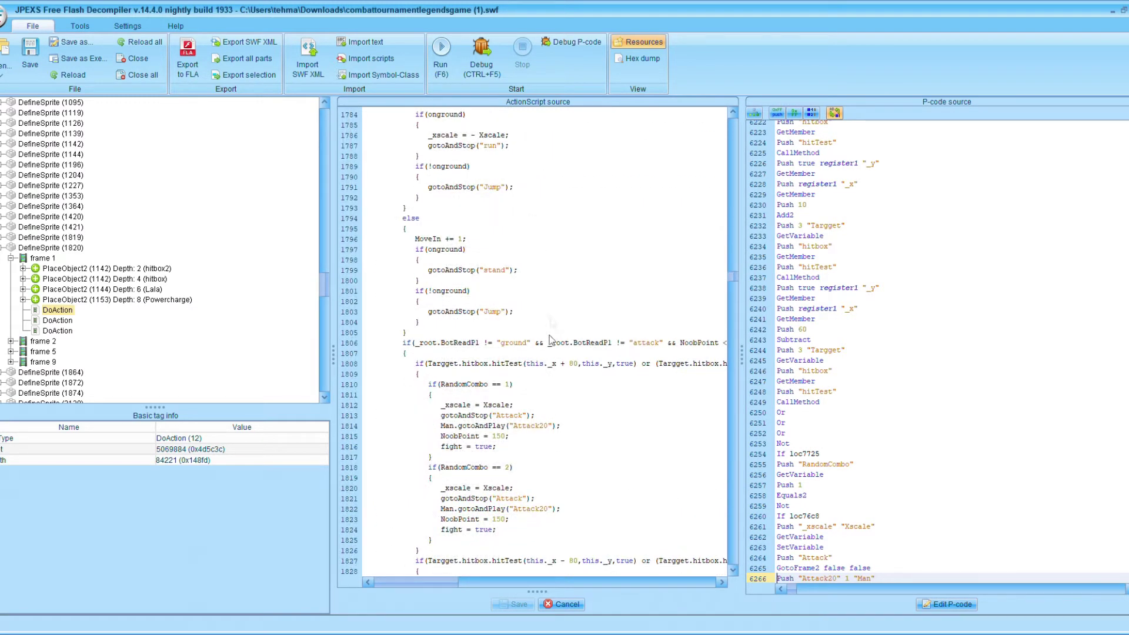
{"action": "left_click", "coordinate": [549, 430]}
{"action": "key", "text": "BackSpace"}
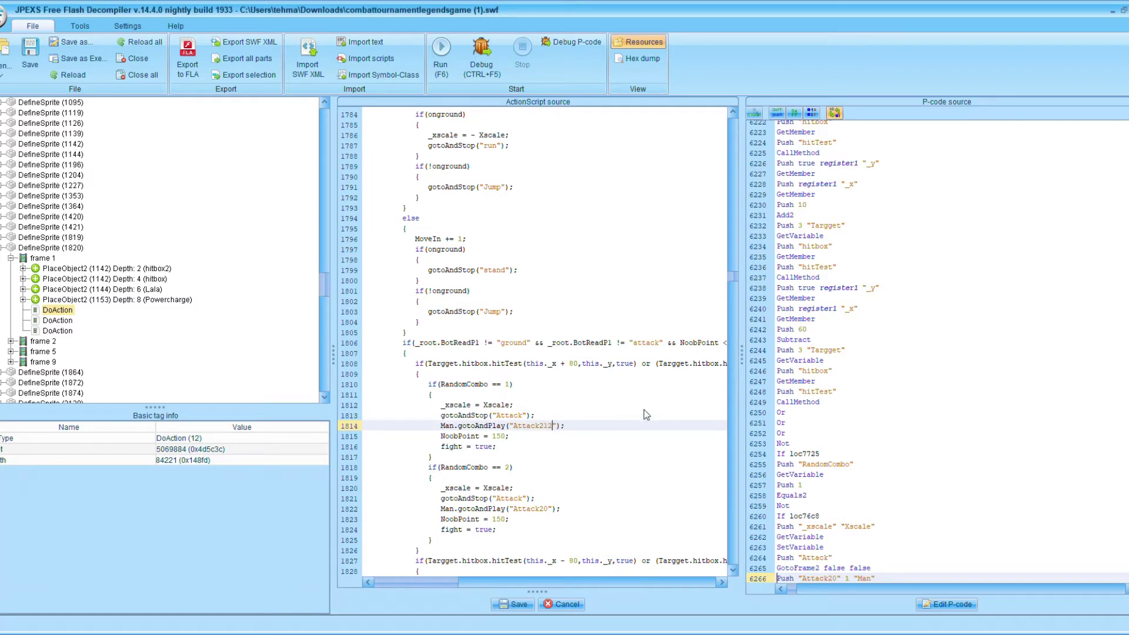
{"action": "type", "text": "1"}
{"action": "left_click", "coordinate": [549, 509]}
{"action": "key", "text": "BackSpace"}
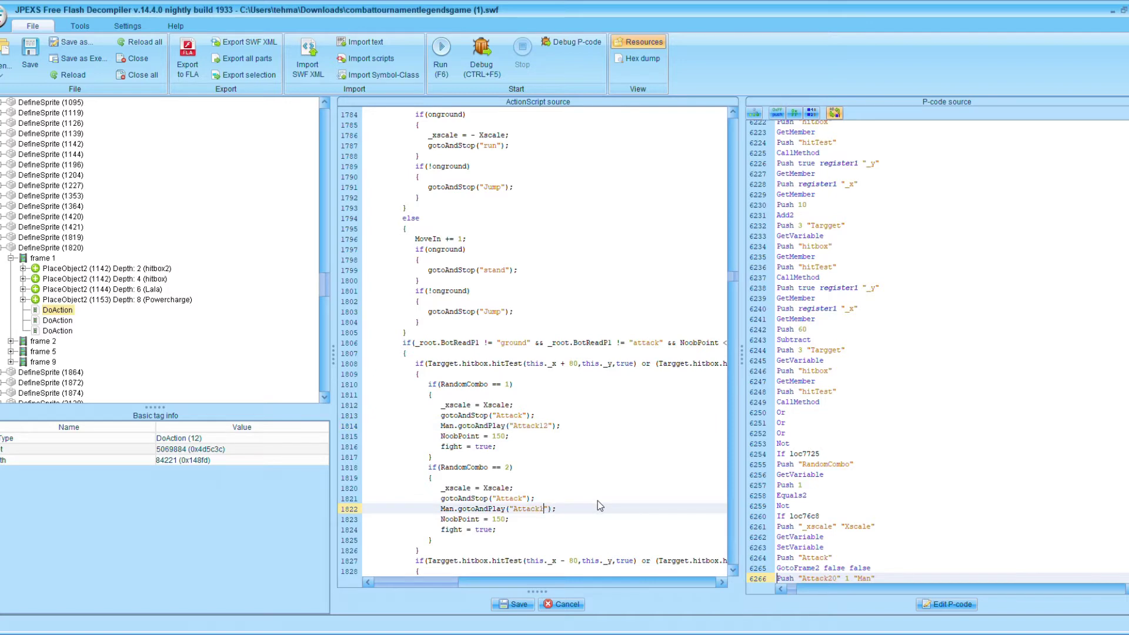
{"action": "type", "text": "1"}
{"action": "scroll", "coordinate": [565, 370], "scroll_direction": "down", "scroll_amount": 10}
{"action": "scroll", "coordinate": [510, 278], "scroll_direction": "up", "scroll_amount": 9}
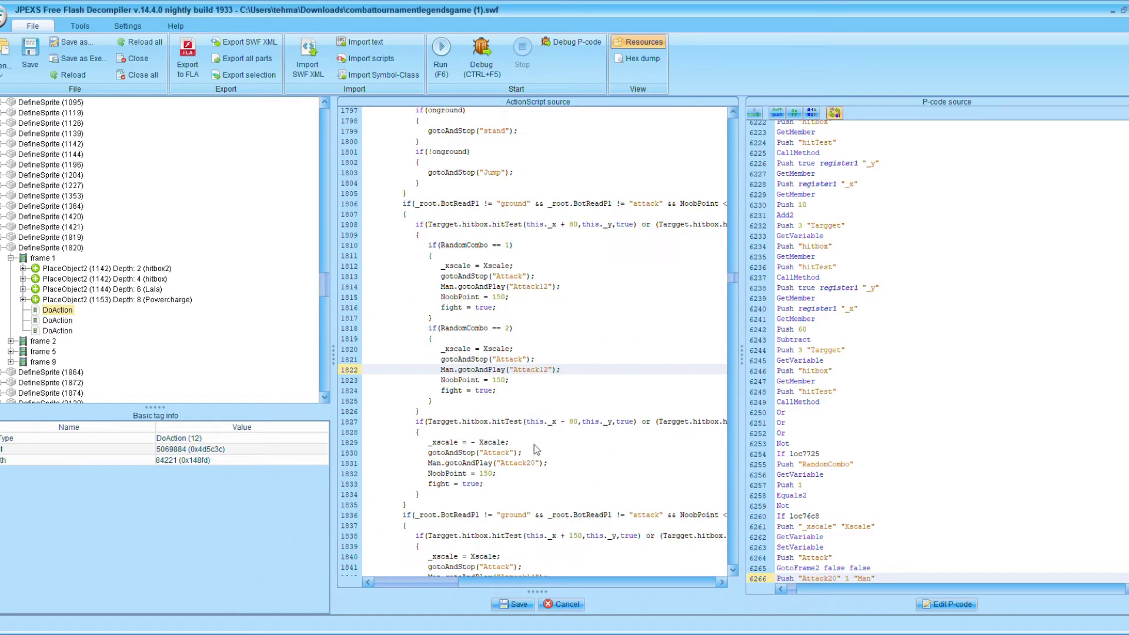
{"action": "left_click", "coordinate": [532, 464]}
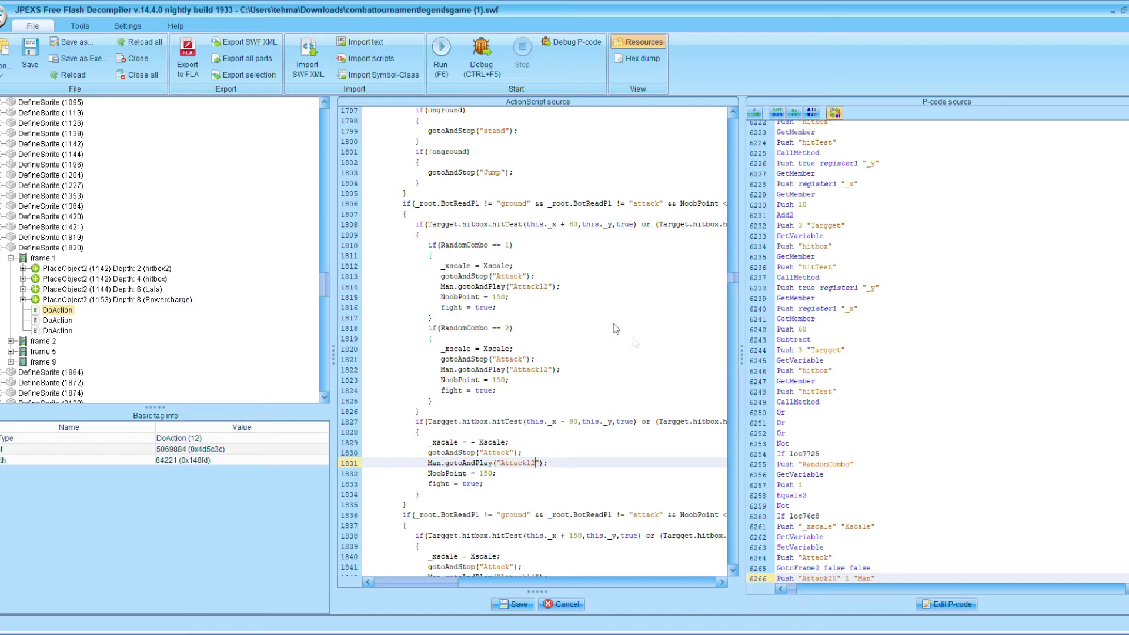
{"action": "left_click", "coordinate": [520, 604]}
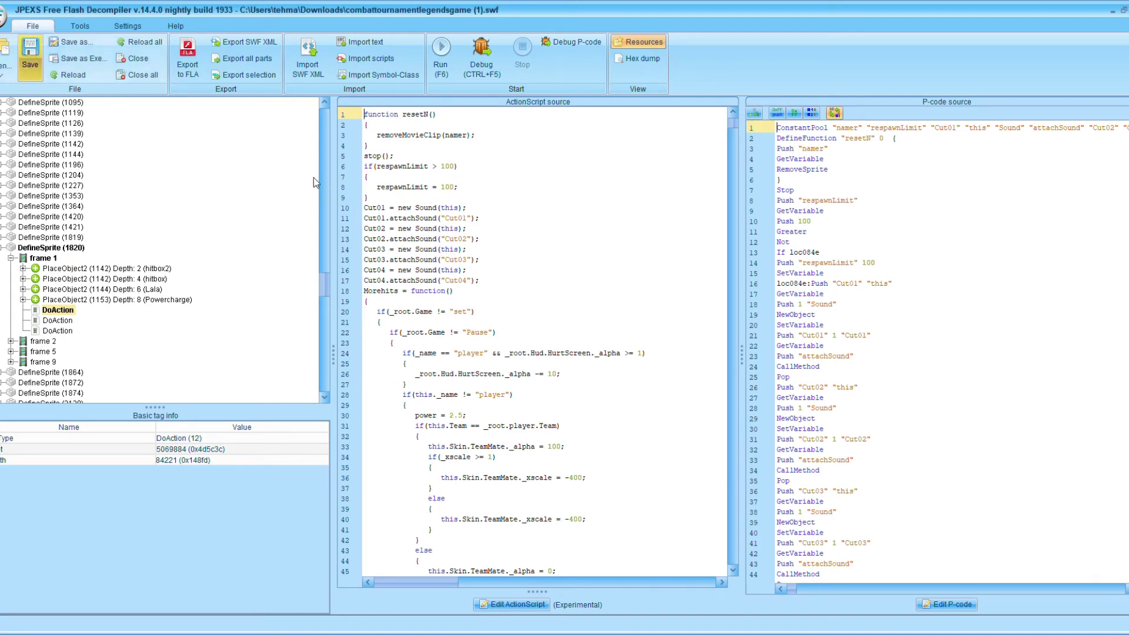
Save the modified SWF file with Ctrl+S
{"action": "key", "text": "ctrl+s"}
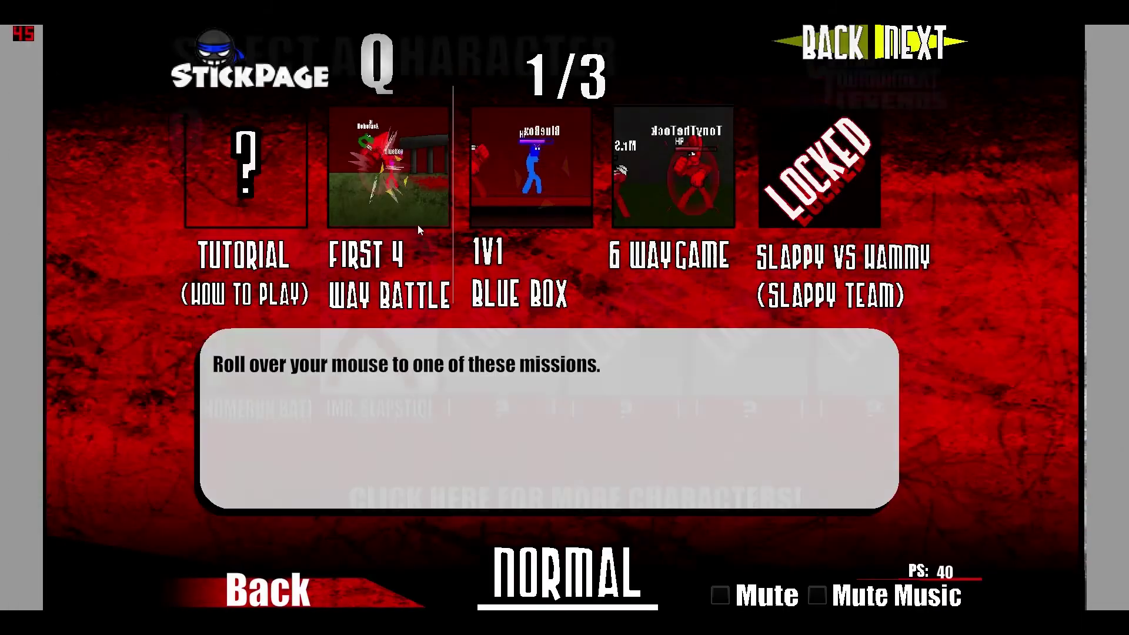
Choose the First 4 Way Battle mission to load the match
{"action": "left_click", "coordinate": [402, 183]}
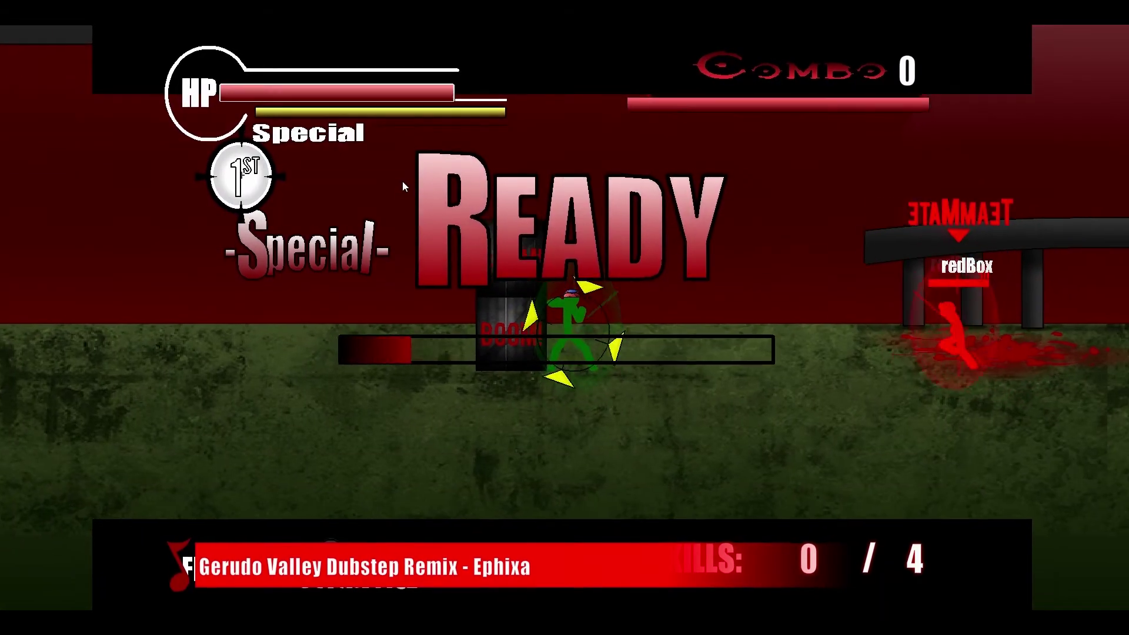